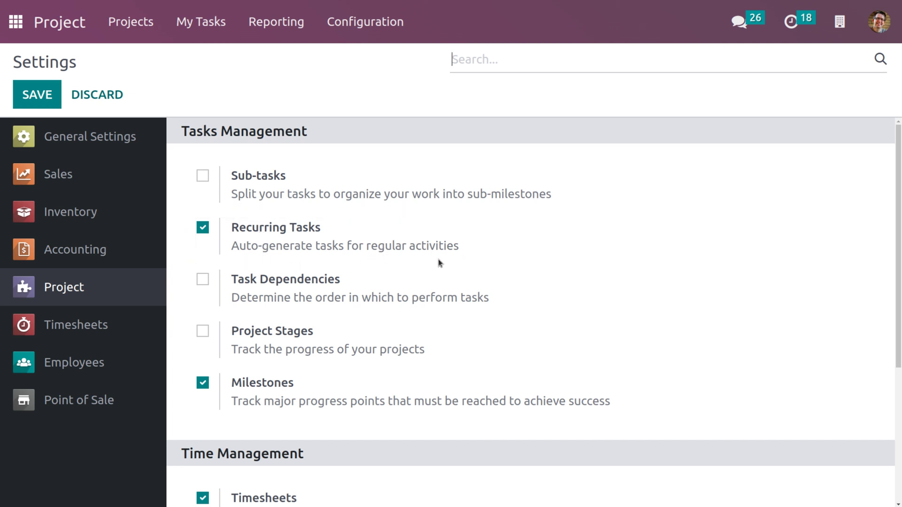
Save the Project settings with Recurring Tasks enabled
{"action": "left_click", "coordinate": [42, 101]}
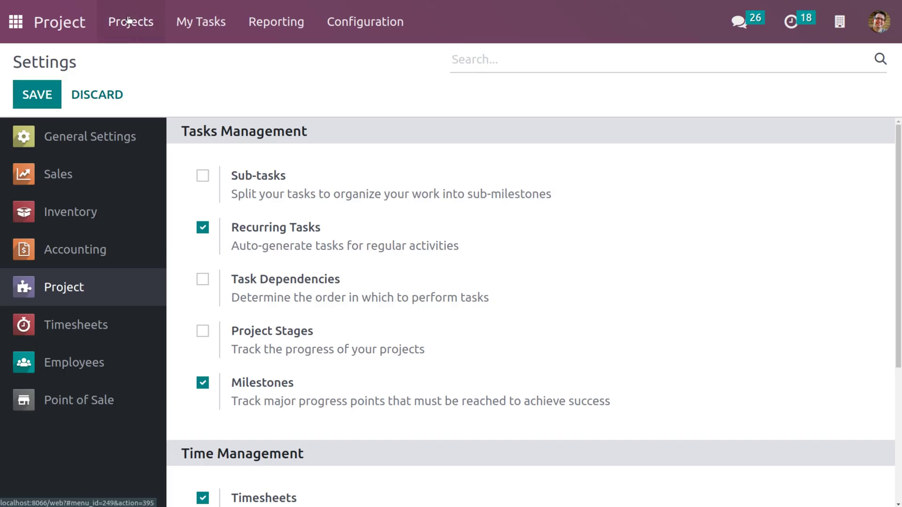
Create a new project named 'Content creator' and land on its empty task board
{"action": "left_click", "coordinate": [127, 21]}
{"action": "left_click", "coordinate": [38, 94]}
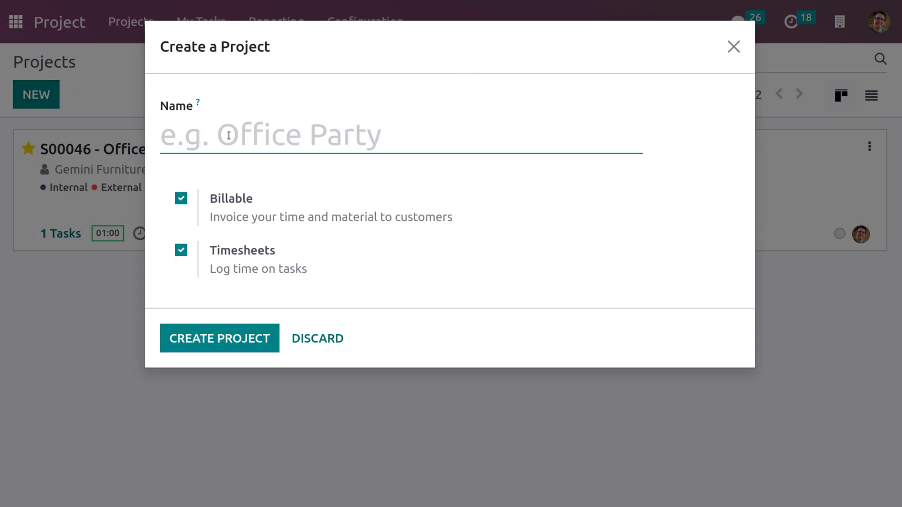
{"action": "type", "text": "Conten"}
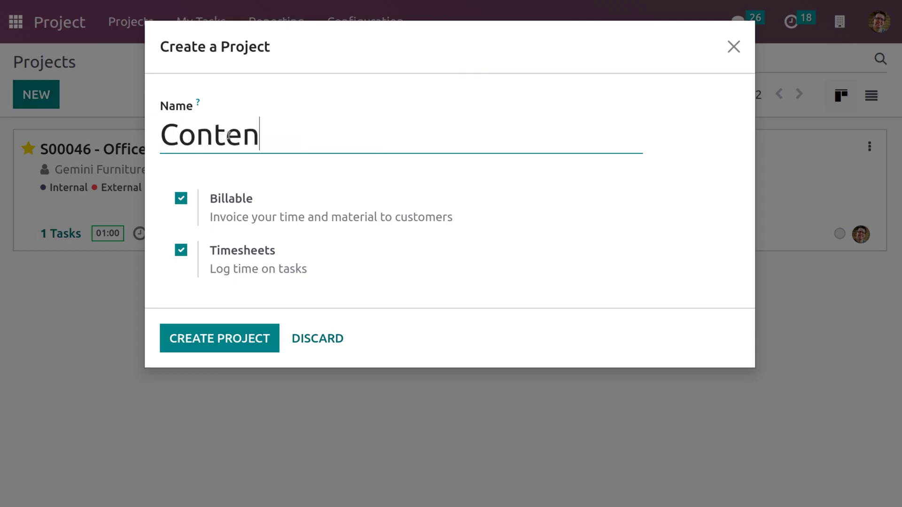
{"action": "type", "text": "t cre"}
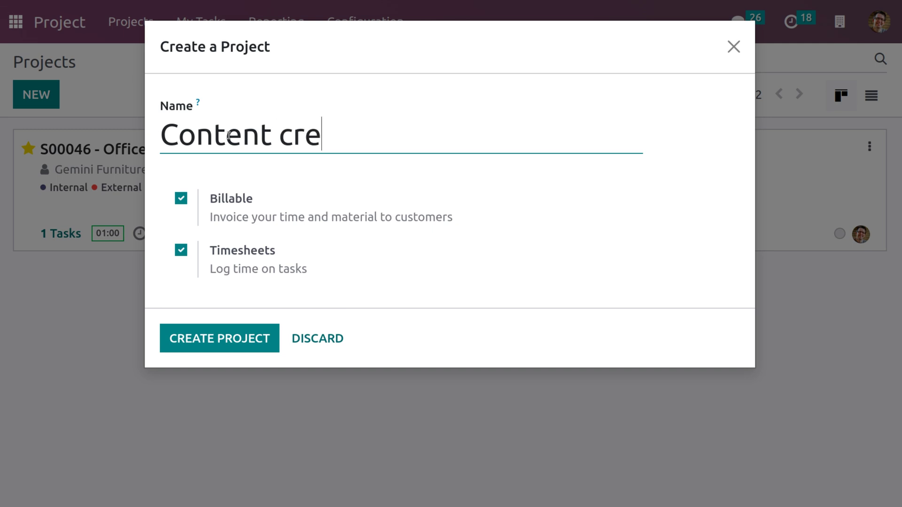
{"action": "type", "text": "ator"}
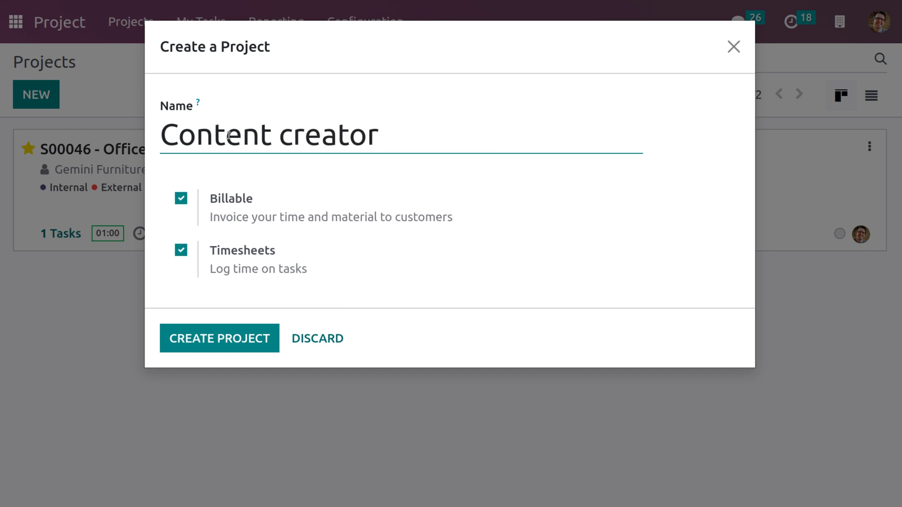
{"action": "left_click", "coordinate": [231, 341]}
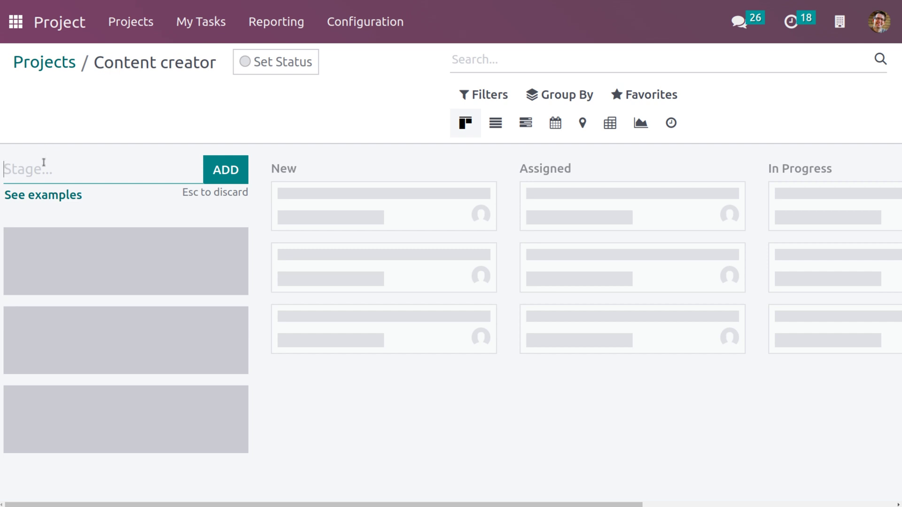
{"action": "type", "text": "NEW"}
Add the stages NEW, IN PROGRESS and DONE to the Content creator board
{"action": "left_click", "coordinate": [223, 166]}
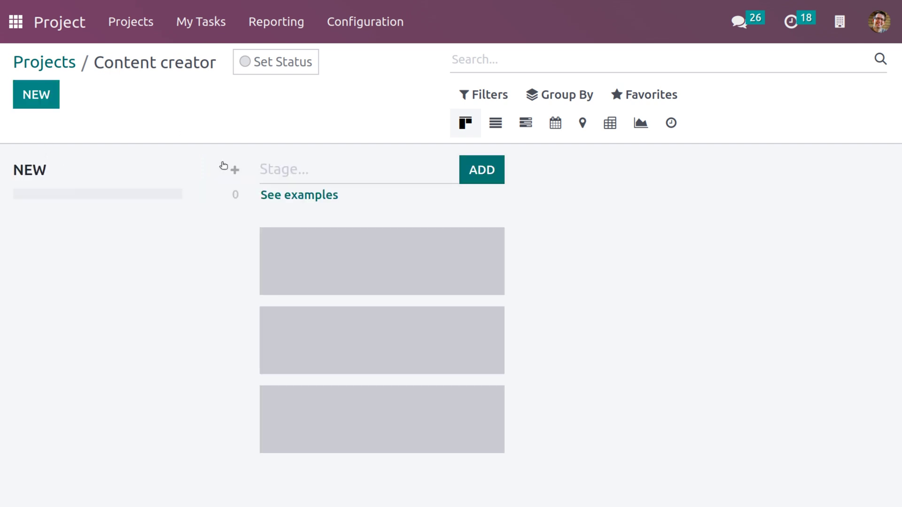
{"action": "type", "text": "IN PROGRESS"}
{"action": "key", "text": "Return"}
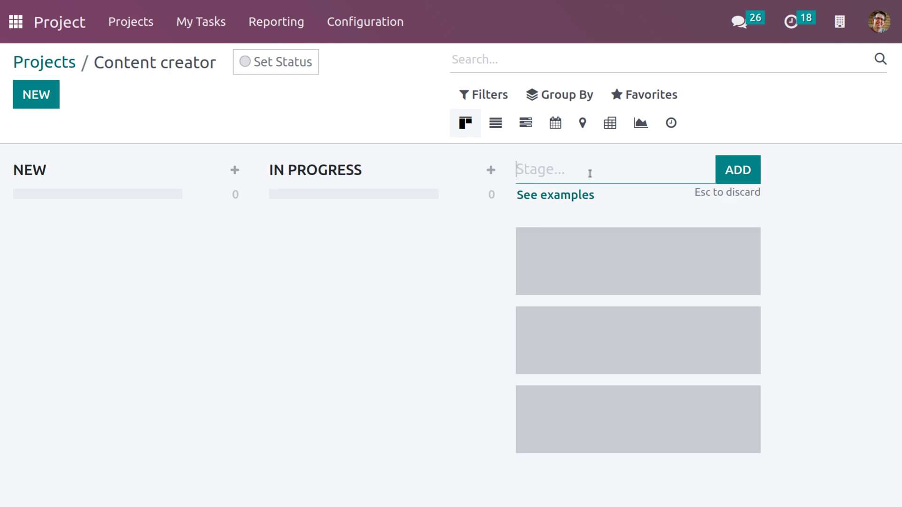
{"action": "type", "text": "DONE"}
{"action": "key", "text": "Return"}
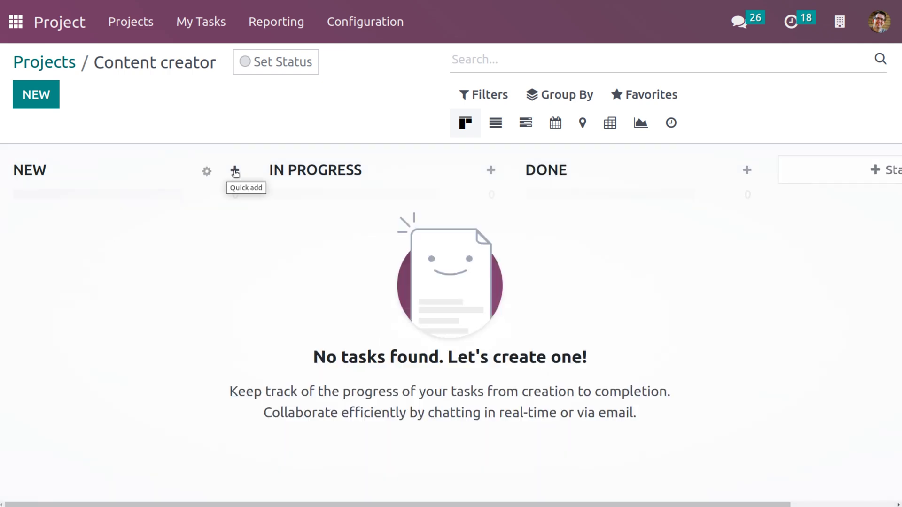
Quick-add a 'Blog' task in NEW assigned to Marc Demo and Mitchell Admin, then bring up its full form
{"action": "left_click", "coordinate": [235, 170]}
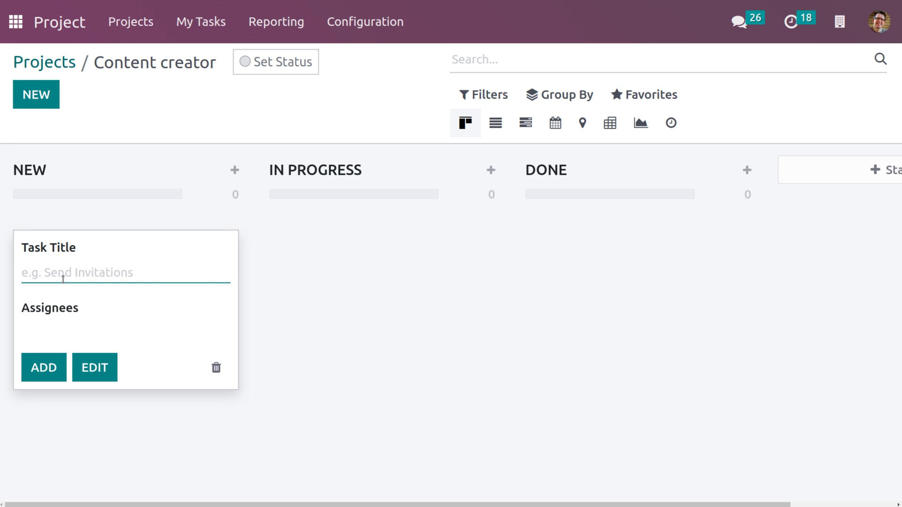
{"action": "type", "text": "B"}
{"action": "key", "text": "BackSpace"}
{"action": "type", "text": "B"}
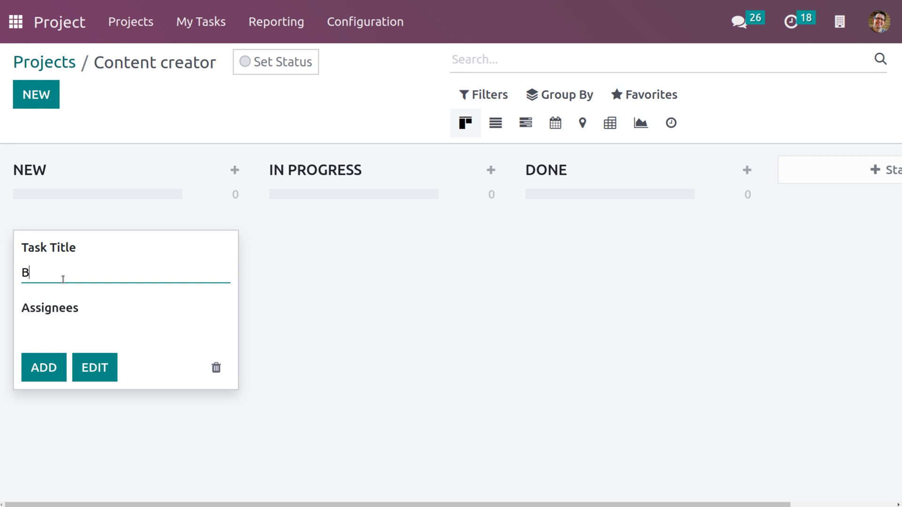
{"action": "type", "text": "log"}
{"action": "left_click", "coordinate": [90, 332]}
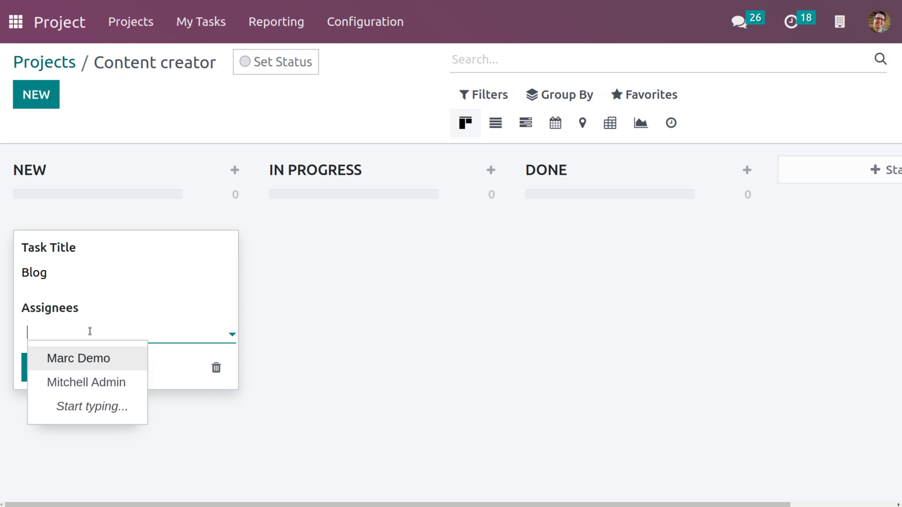
{"action": "left_click", "coordinate": [70, 359]}
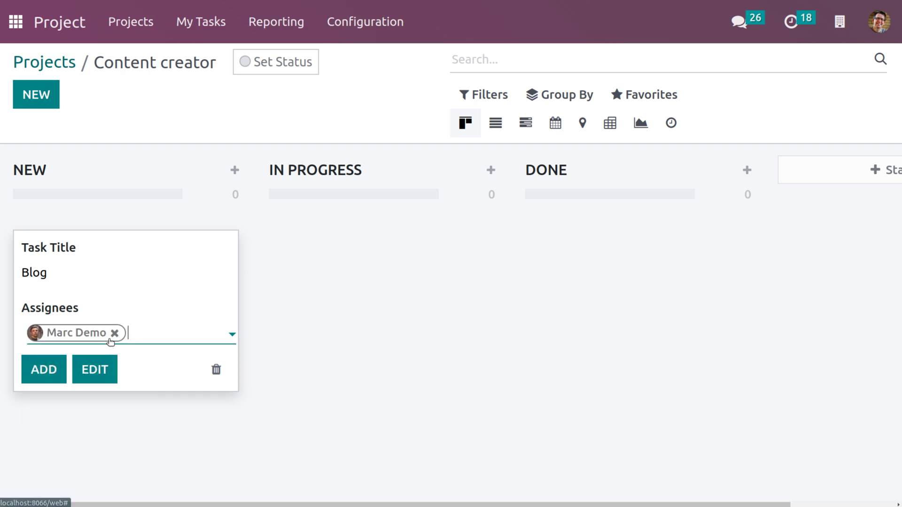
{"action": "left_click", "coordinate": [144, 331]}
{"action": "left_click", "coordinate": [149, 358]}
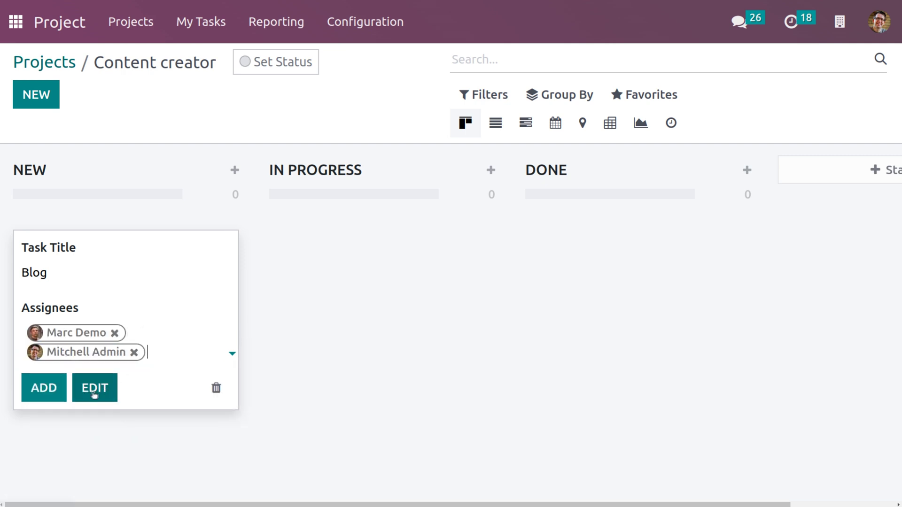
{"action": "left_click", "coordinate": [86, 389]}
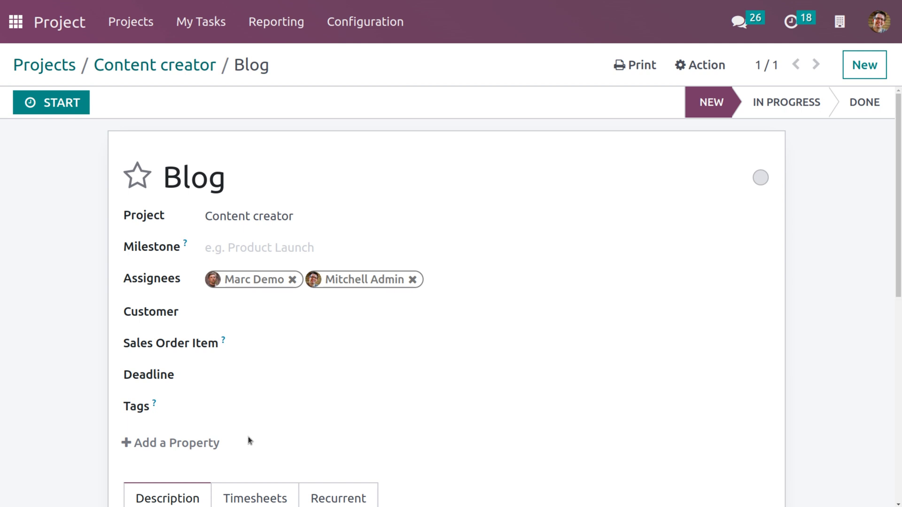
{"action": "scroll", "coordinate": [253, 433], "scroll_direction": "down", "scroll_amount": 3}
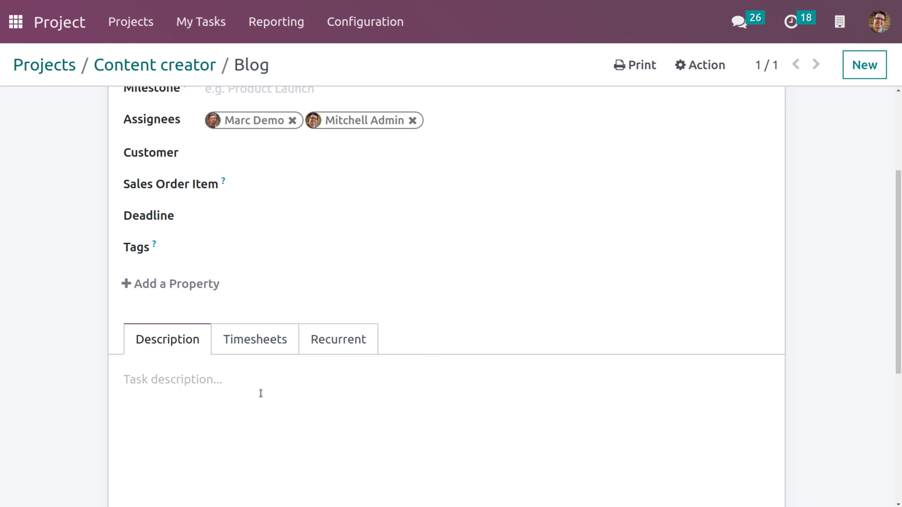
Reach the Blog task's Recurrent settings via the Timesheets and Recurrent tabs
{"action": "left_click", "coordinate": [259, 348]}
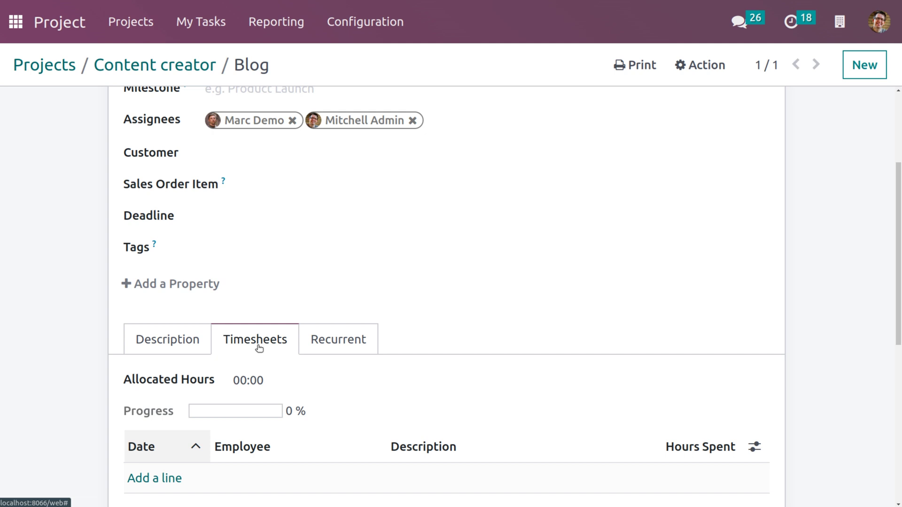
{"action": "left_click", "coordinate": [361, 341]}
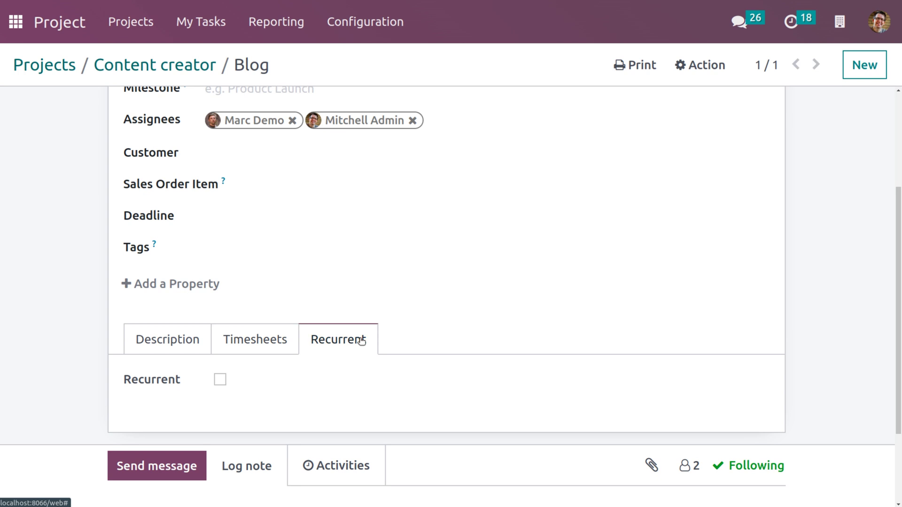
Mark Blog recurrent every 1 week on Monday instead of Wednesday, until forever
{"action": "left_click", "coordinate": [220, 380]}
{"action": "scroll", "coordinate": [308, 363], "scroll_direction": "down", "scroll_amount": 2}
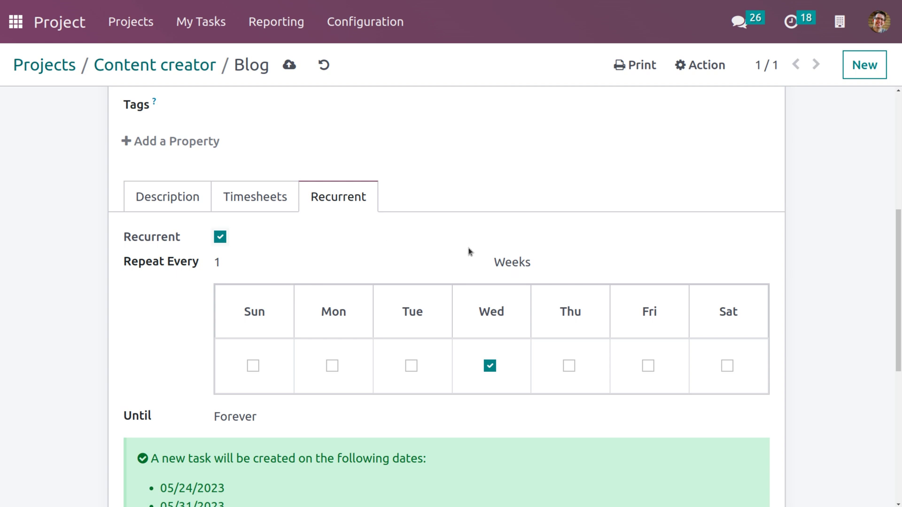
{"action": "left_click", "coordinate": [516, 263]}
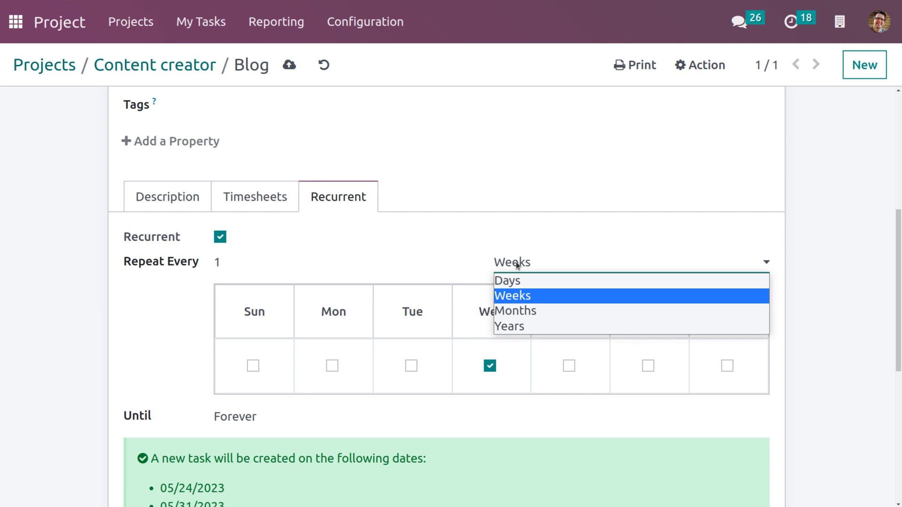
{"action": "left_click", "coordinate": [361, 265]}
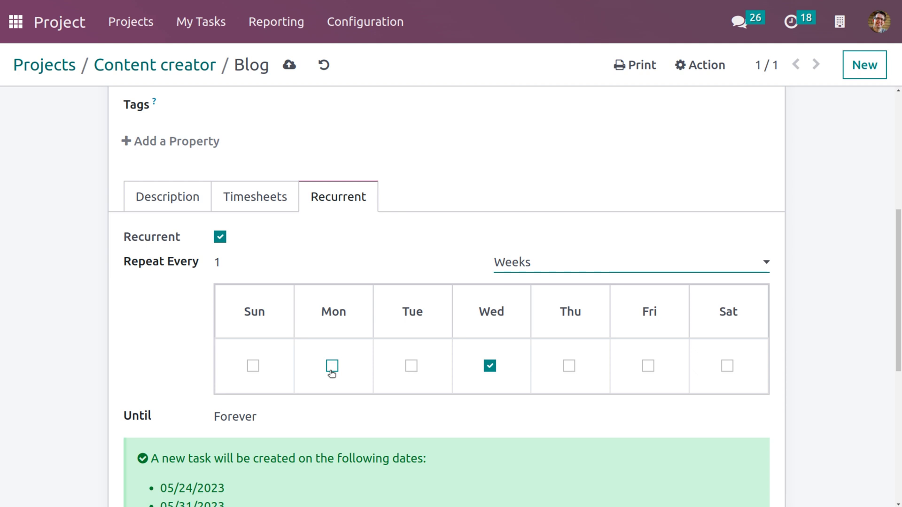
{"action": "left_click", "coordinate": [331, 366]}
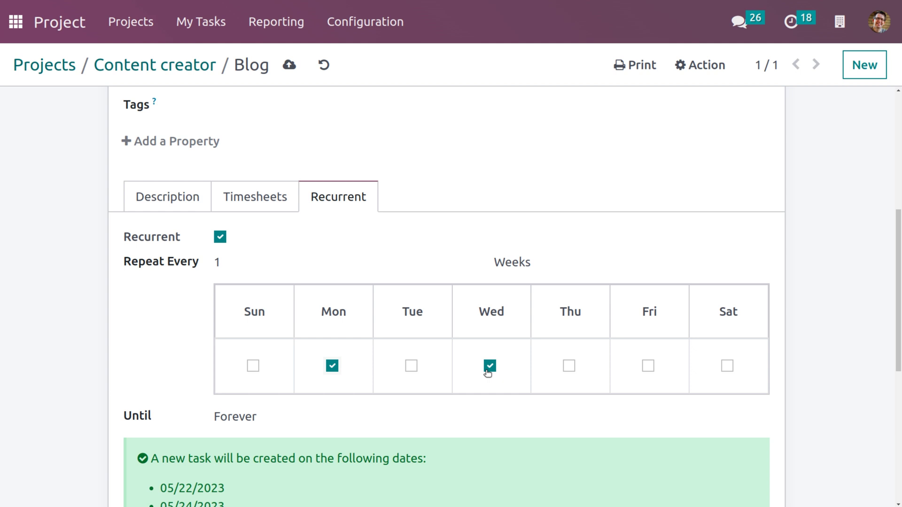
{"action": "left_click", "coordinate": [490, 366]}
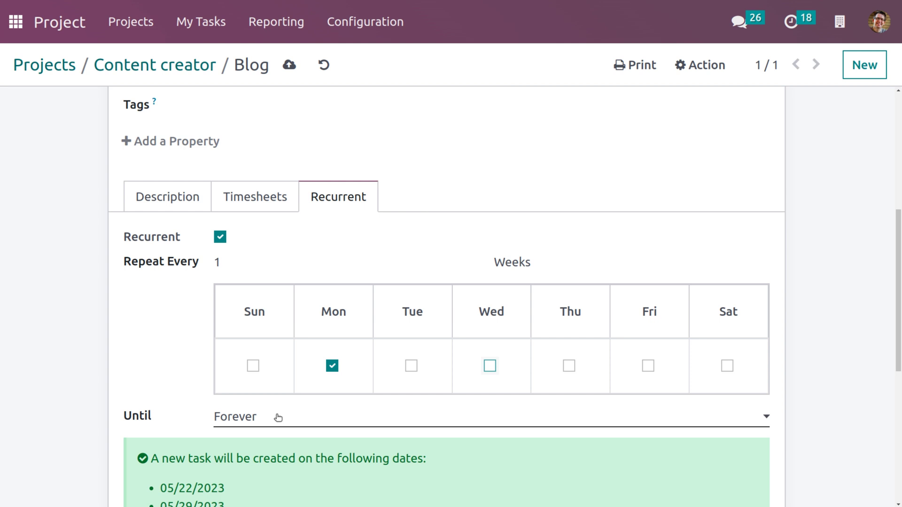
{"action": "left_click", "coordinate": [277, 417]}
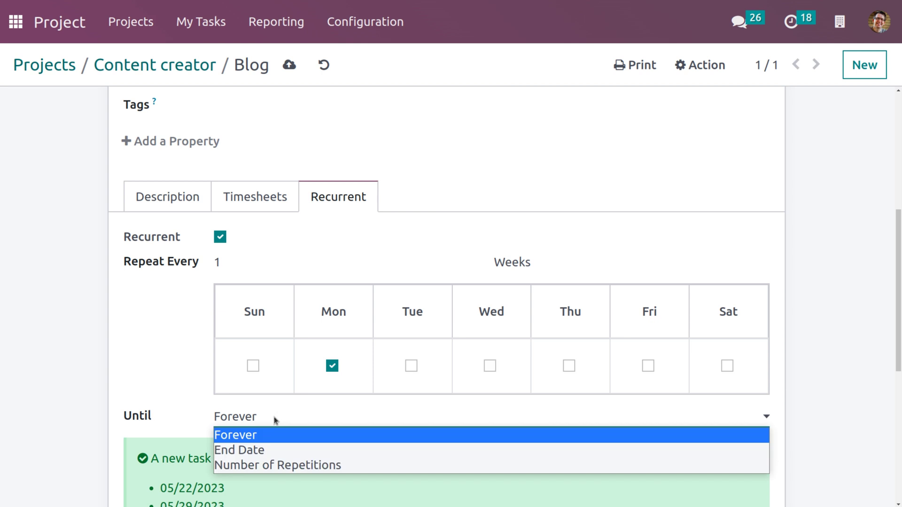
{"action": "scroll", "coordinate": [259, 405], "scroll_direction": "down", "scroll_amount": 2}
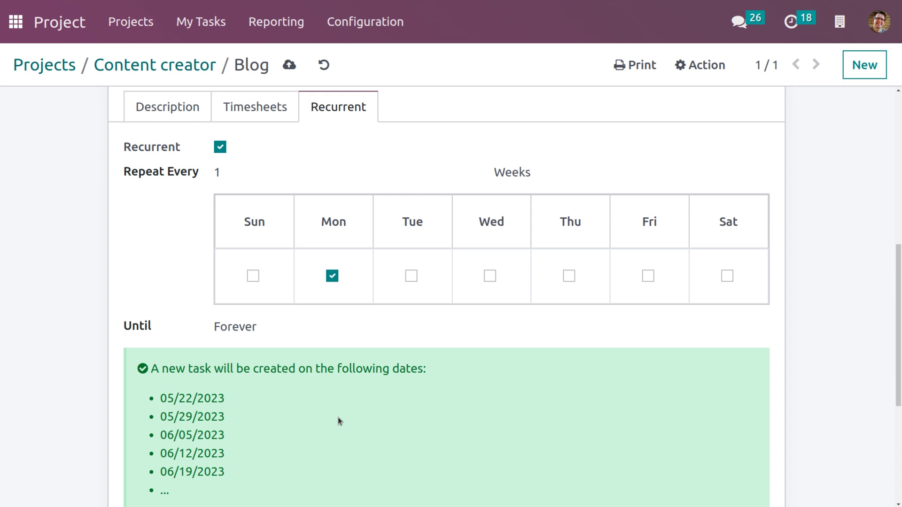
{"action": "left_click", "coordinate": [279, 328]}
{"action": "left_click", "coordinate": [265, 361]}
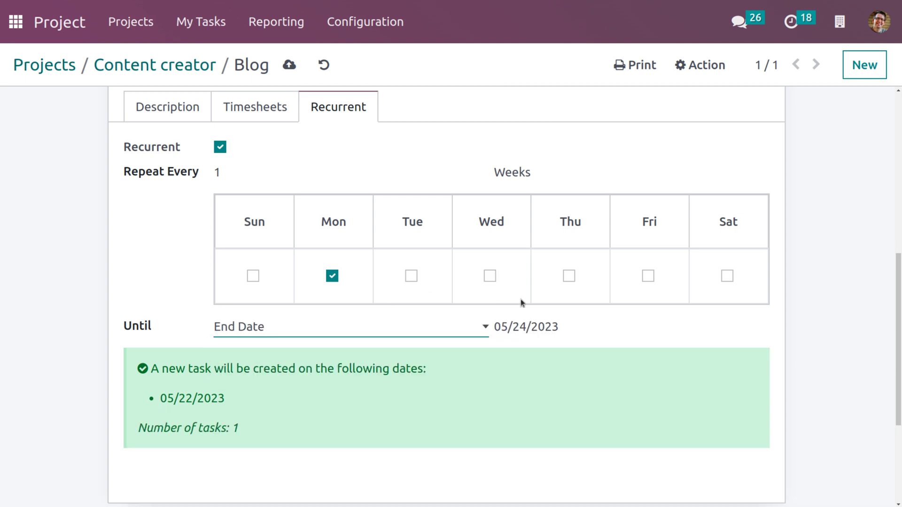
{"action": "left_click", "coordinate": [568, 332]}
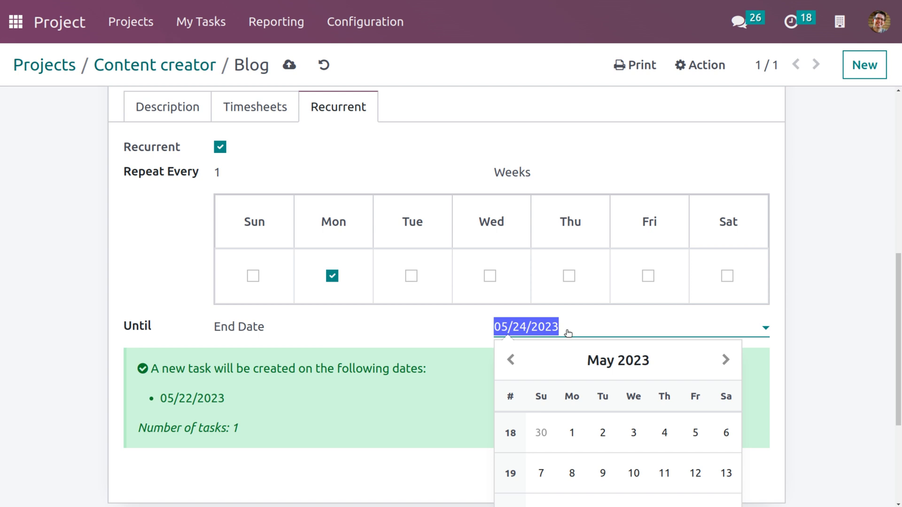
{"action": "left_click", "coordinate": [432, 363]}
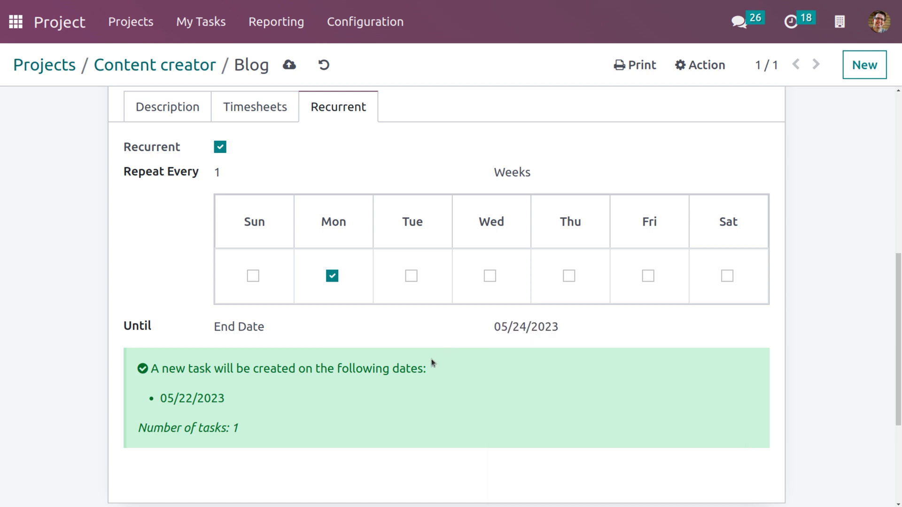
{"action": "left_click", "coordinate": [344, 329]}
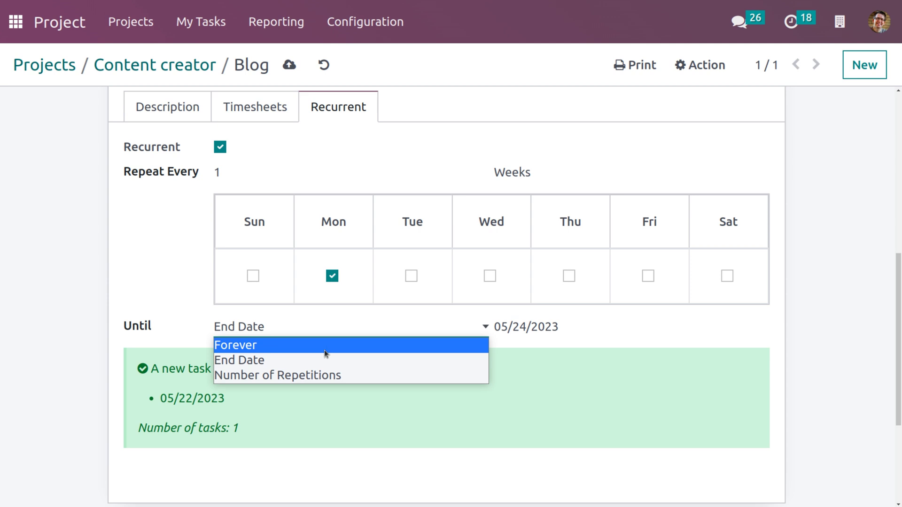
{"action": "left_click", "coordinate": [305, 375]}
{"action": "left_click", "coordinate": [548, 334]}
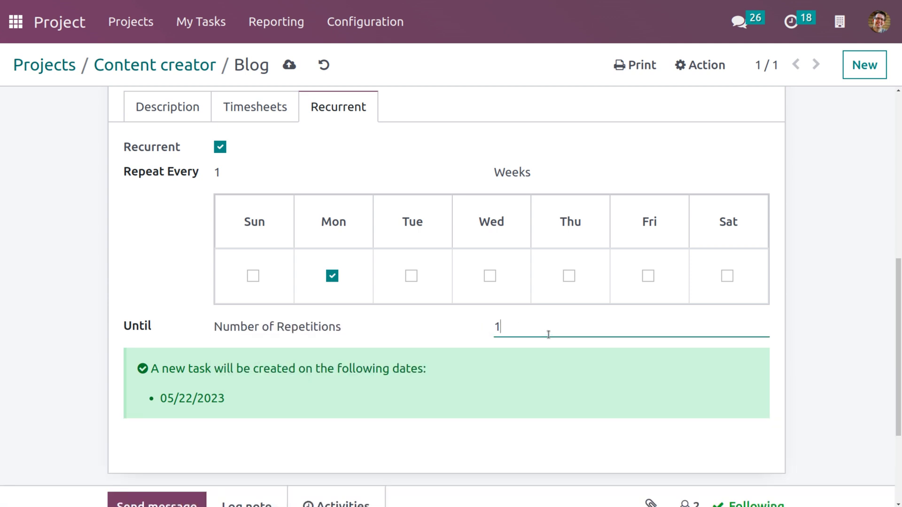
{"action": "key", "text": "BackSpace"}
{"action": "type", "text": "5"}
{"action": "left_click", "coordinate": [523, 368]}
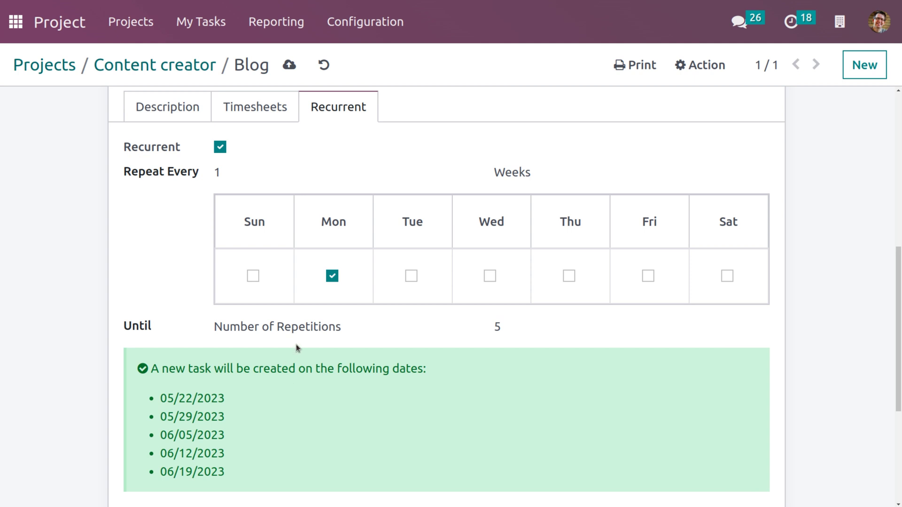
{"action": "scroll", "coordinate": [296, 345], "scroll_direction": "down", "scroll_amount": 2}
{"action": "scroll", "coordinate": [296, 344], "scroll_direction": "up", "scroll_amount": 2}
{"action": "scroll", "coordinate": [296, 345], "scroll_direction": "up", "scroll_amount": 1}
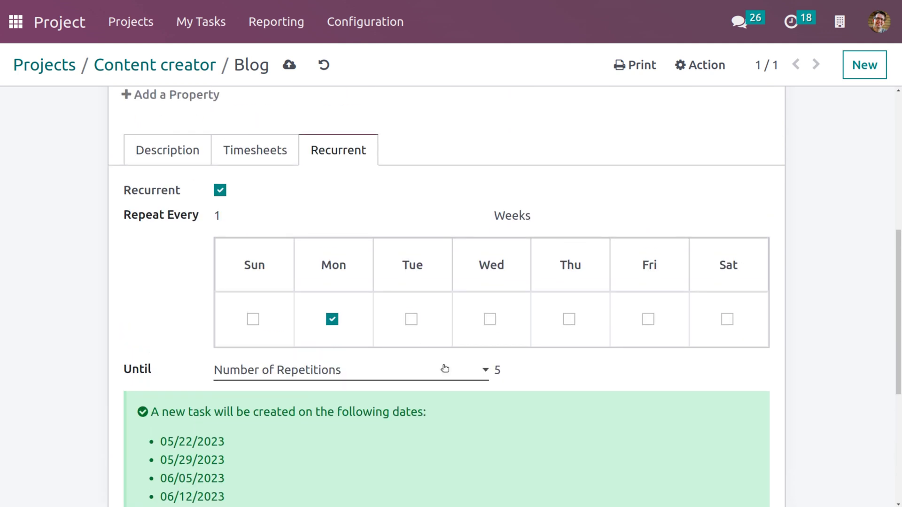
{"action": "left_click", "coordinate": [402, 373]}
{"action": "left_click", "coordinate": [309, 387]}
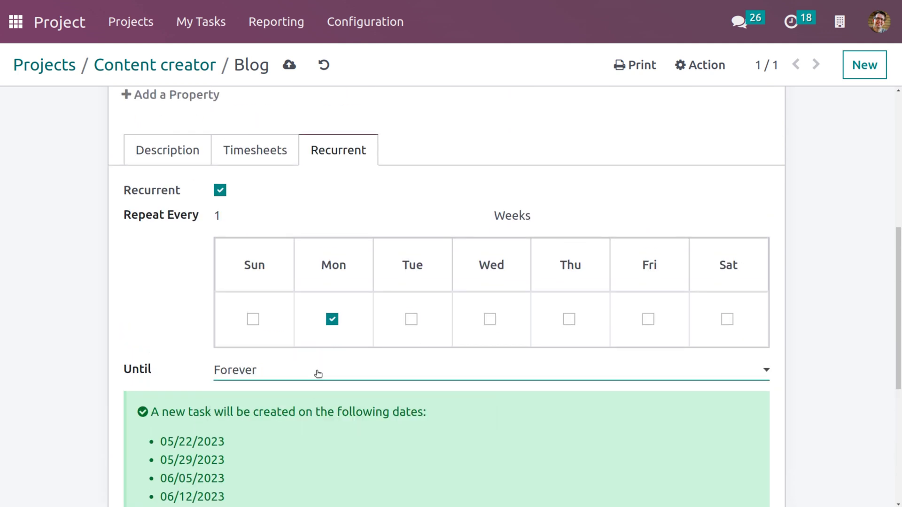
{"action": "scroll", "coordinate": [331, 358], "scroll_direction": "up", "scroll_amount": 5}
{"action": "scroll", "coordinate": [344, 163], "scroll_direction": "up", "scroll_amount": 1}
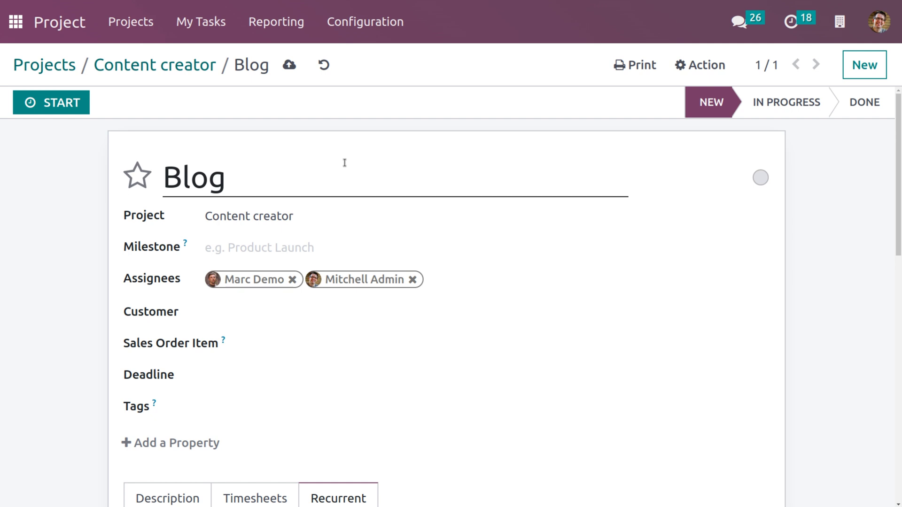
Save the recurrence, check the '1 Tasks In Recurrence' list, and return to the Blog task
{"action": "left_click", "coordinate": [290, 64]}
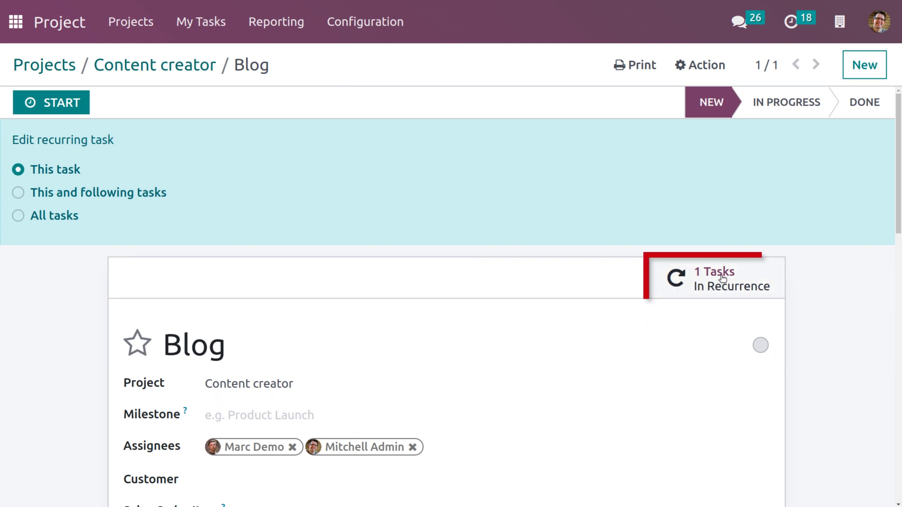
{"action": "left_click", "coordinate": [722, 277]}
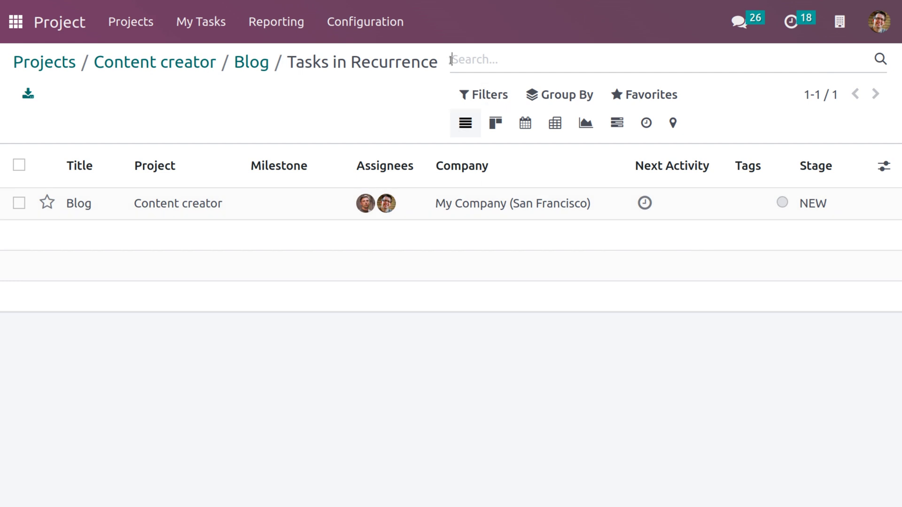
{"action": "left_click", "coordinate": [255, 62]}
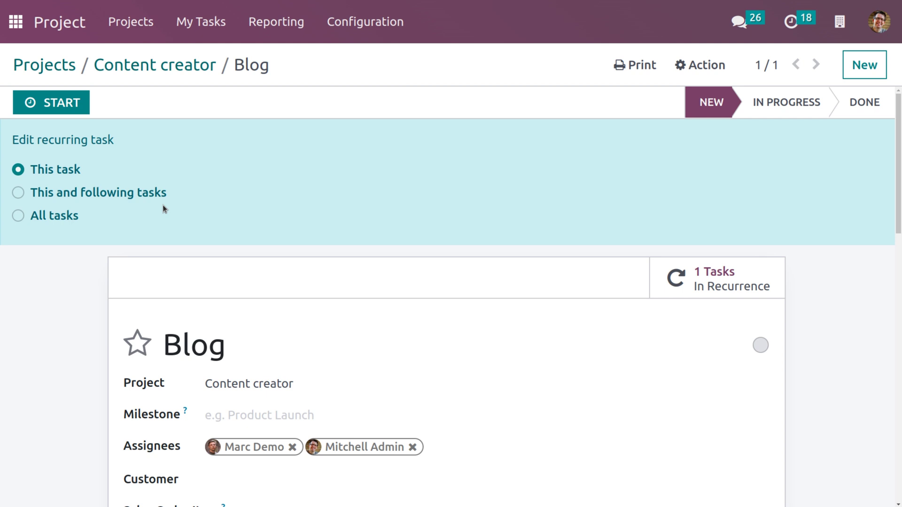
{"action": "scroll", "coordinate": [182, 258], "scroll_direction": "down", "scroll_amount": 5}
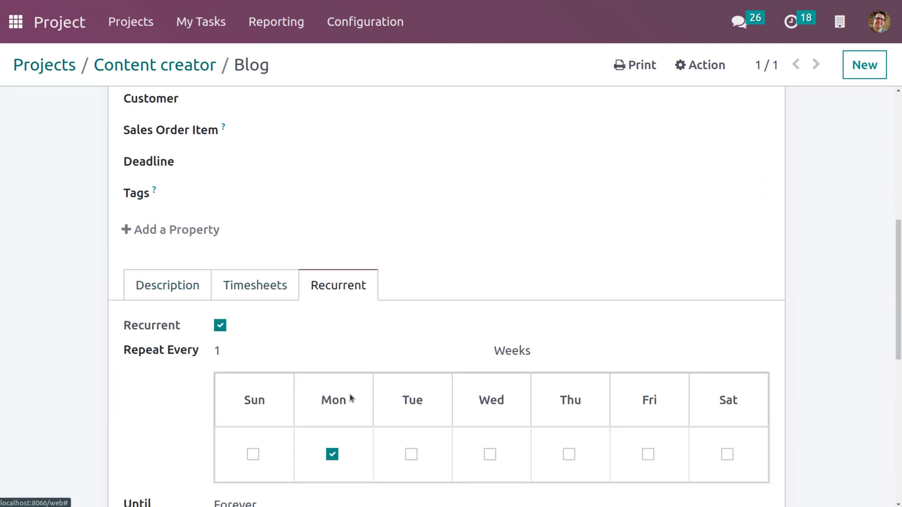
Move the weekly repeat day from Monday to Tuesday, apply to 'All tasks', and save
{"action": "left_click", "coordinate": [411, 455]}
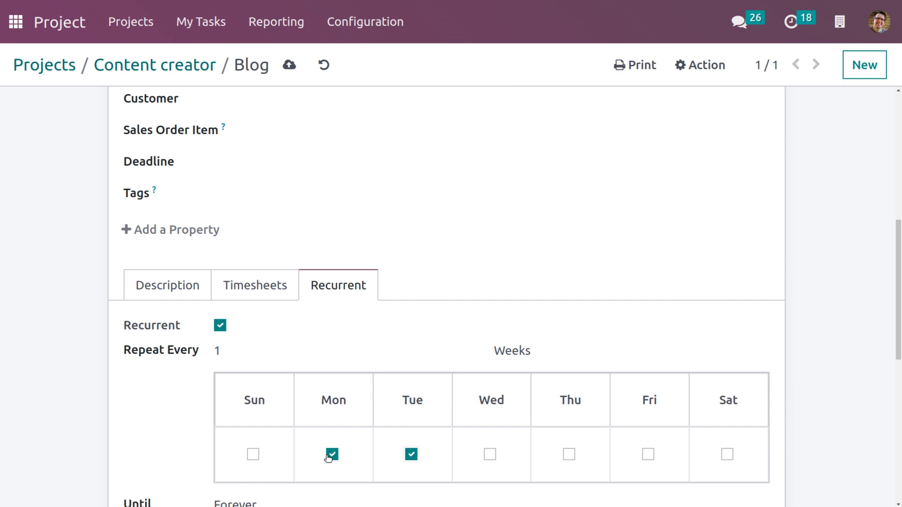
{"action": "left_click", "coordinate": [332, 455]}
{"action": "scroll", "coordinate": [345, 402], "scroll_direction": "up", "scroll_amount": 5}
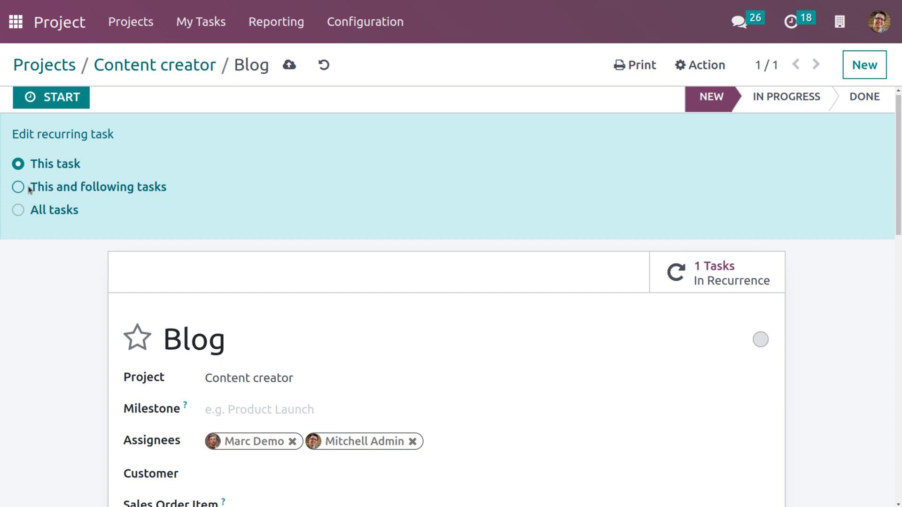
{"action": "left_click", "coordinate": [18, 210]}
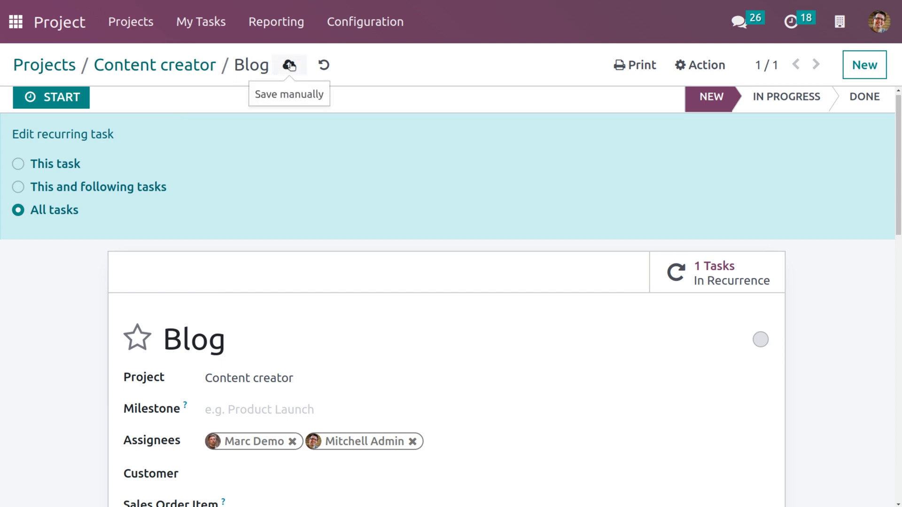
{"action": "left_click", "coordinate": [289, 65]}
{"action": "scroll", "coordinate": [268, 271], "scroll_direction": "down", "scroll_amount": 3}
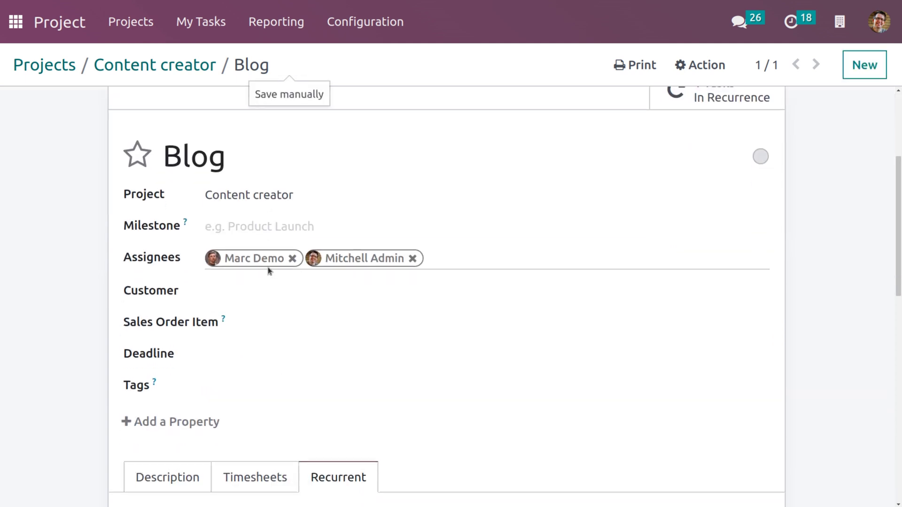
{"action": "scroll", "coordinate": [268, 271], "scroll_direction": "down", "scroll_amount": 5}
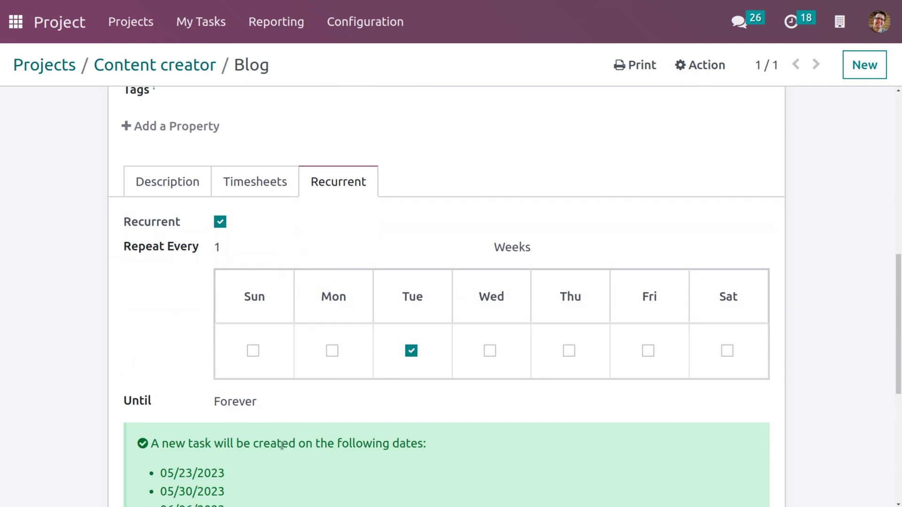
{"action": "scroll", "coordinate": [292, 396], "scroll_direction": "down", "scroll_amount": 4}
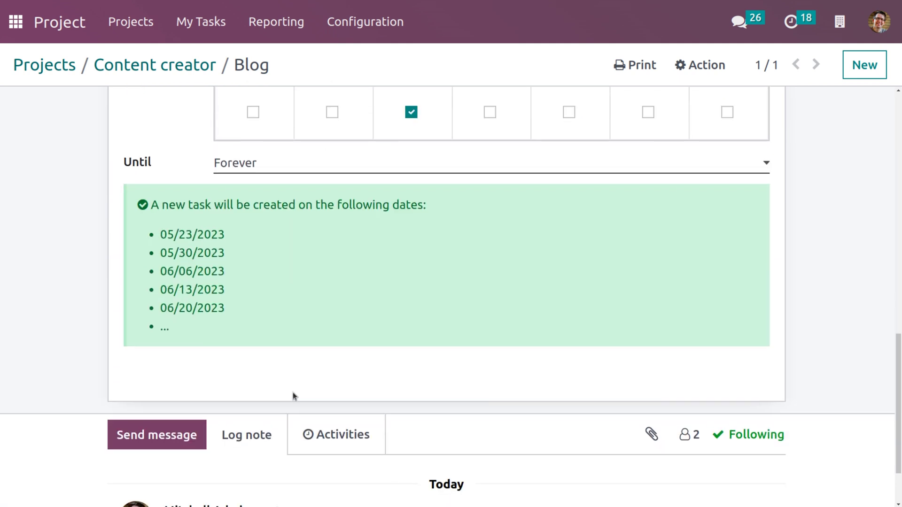